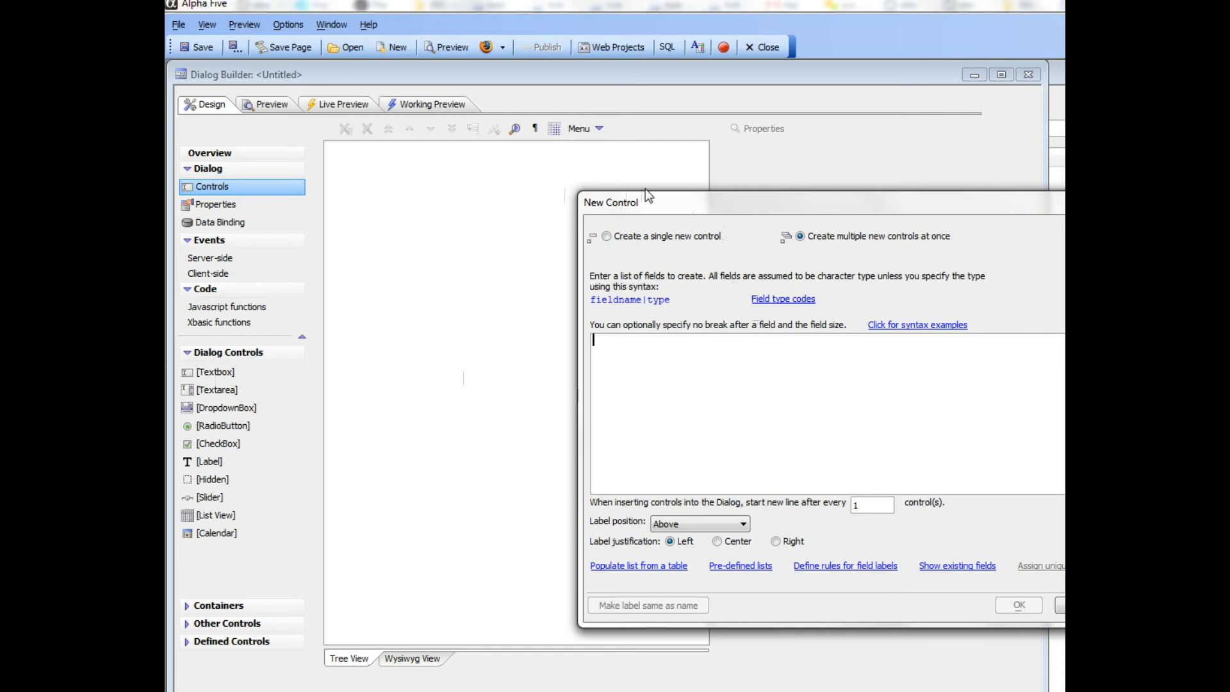
Create a character control named moviename and a numeric control named rating, and check them in the working preview.
drag(655, 200, 462, 192)
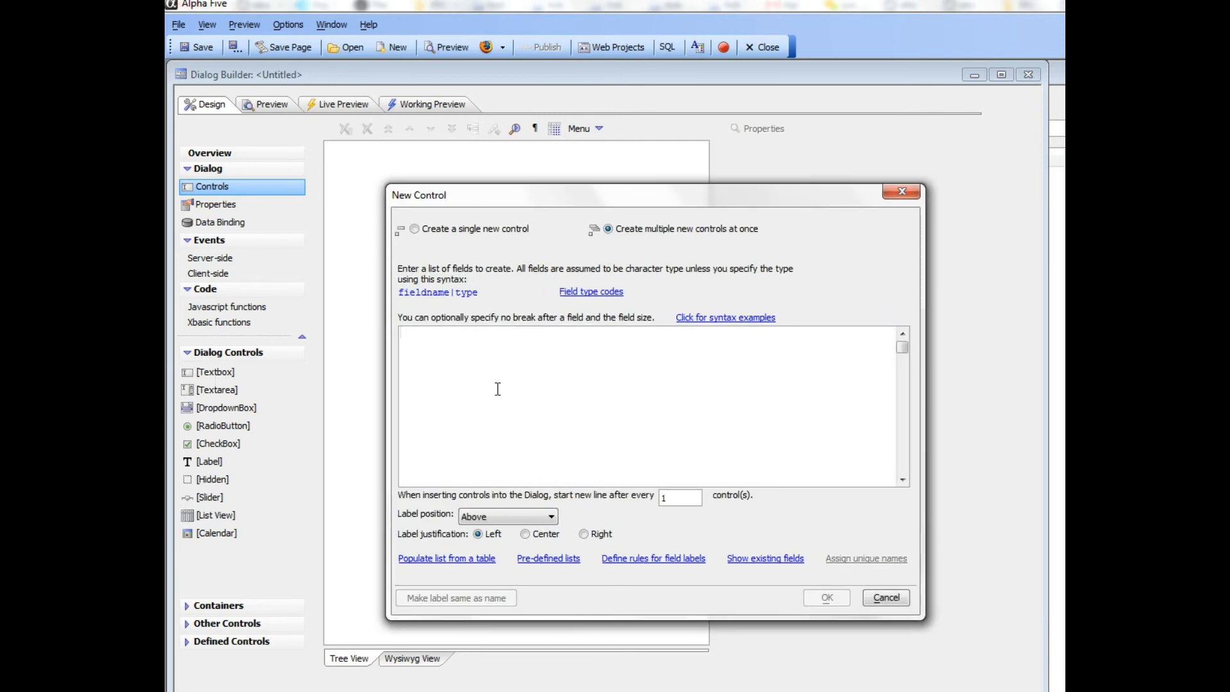
text(moviename)
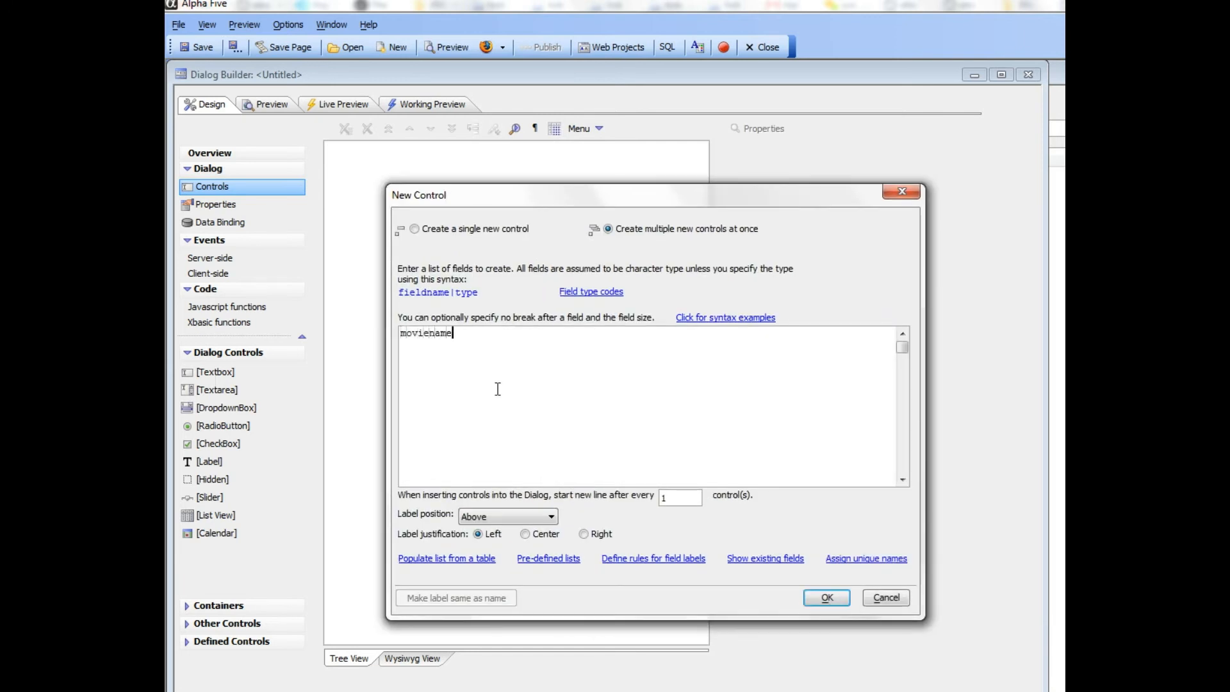
key(Return)
text(rating|n)
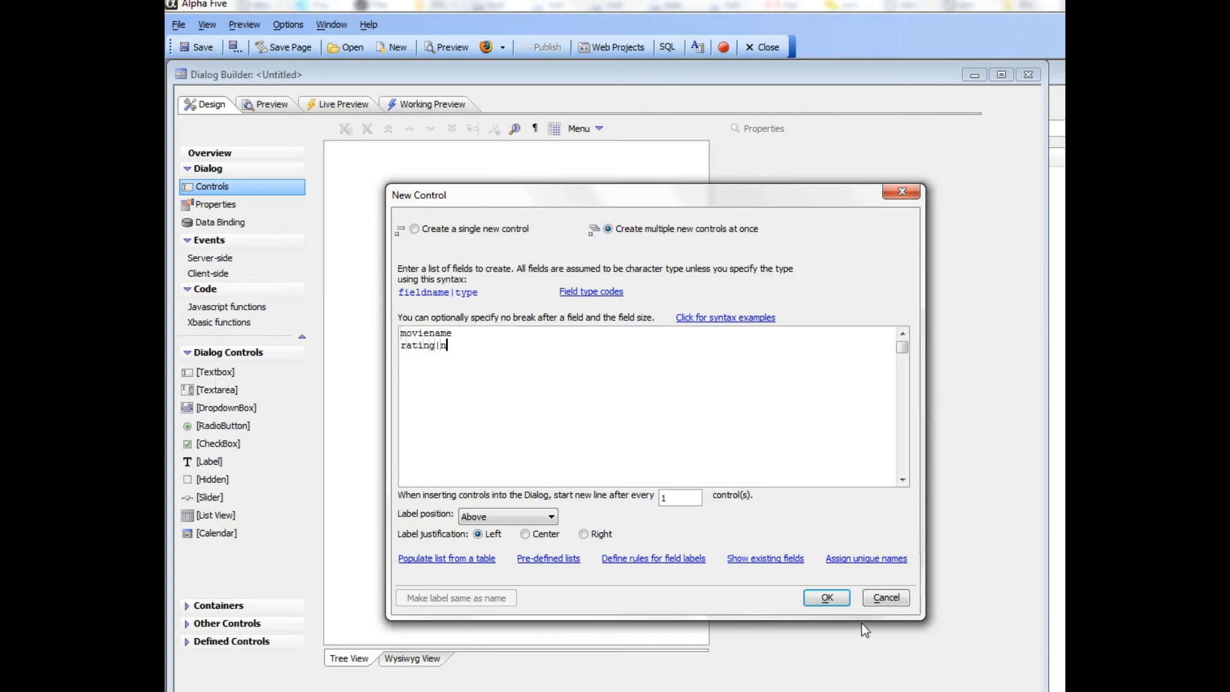
click(833, 596)
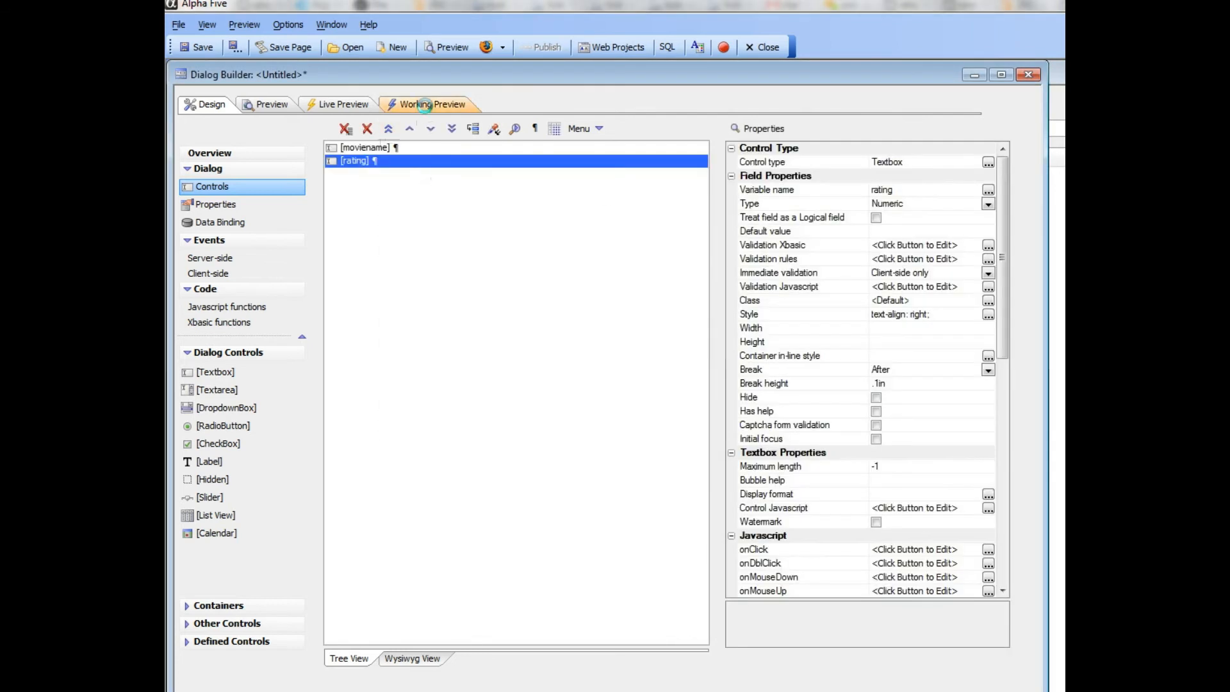
click(425, 106)
click(203, 106)
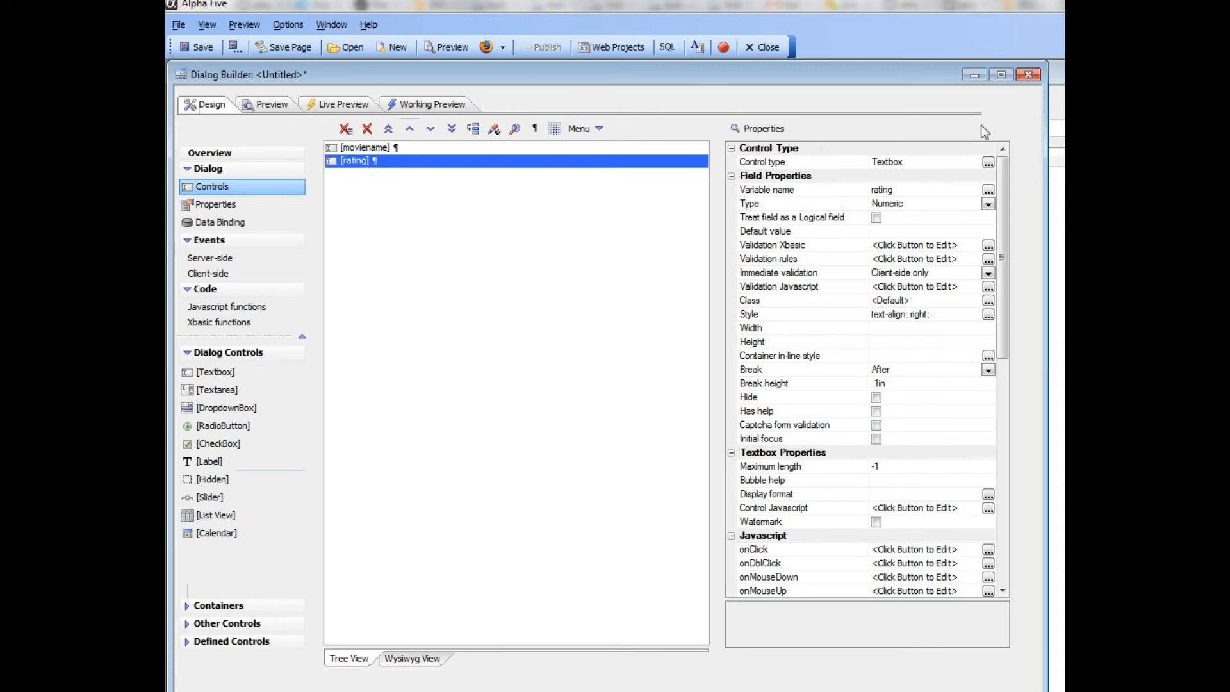
Change the rating control's type to Slider and try its handle in the working preview.
click(988, 165)
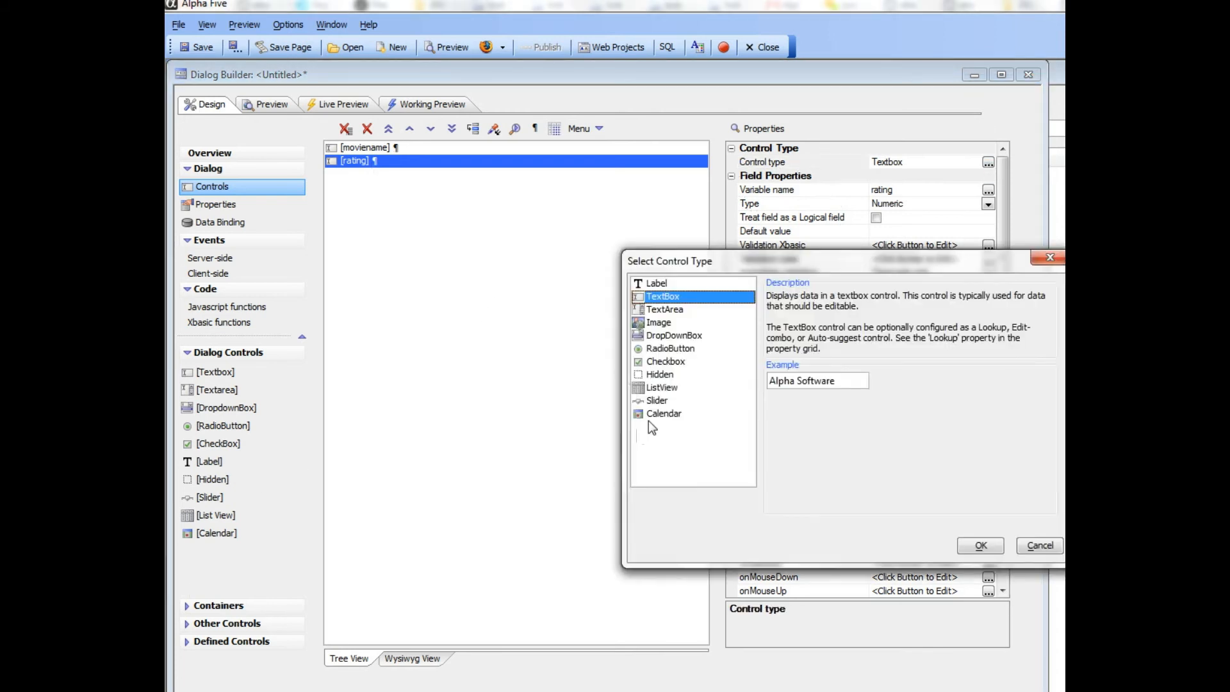
double_click(656, 403)
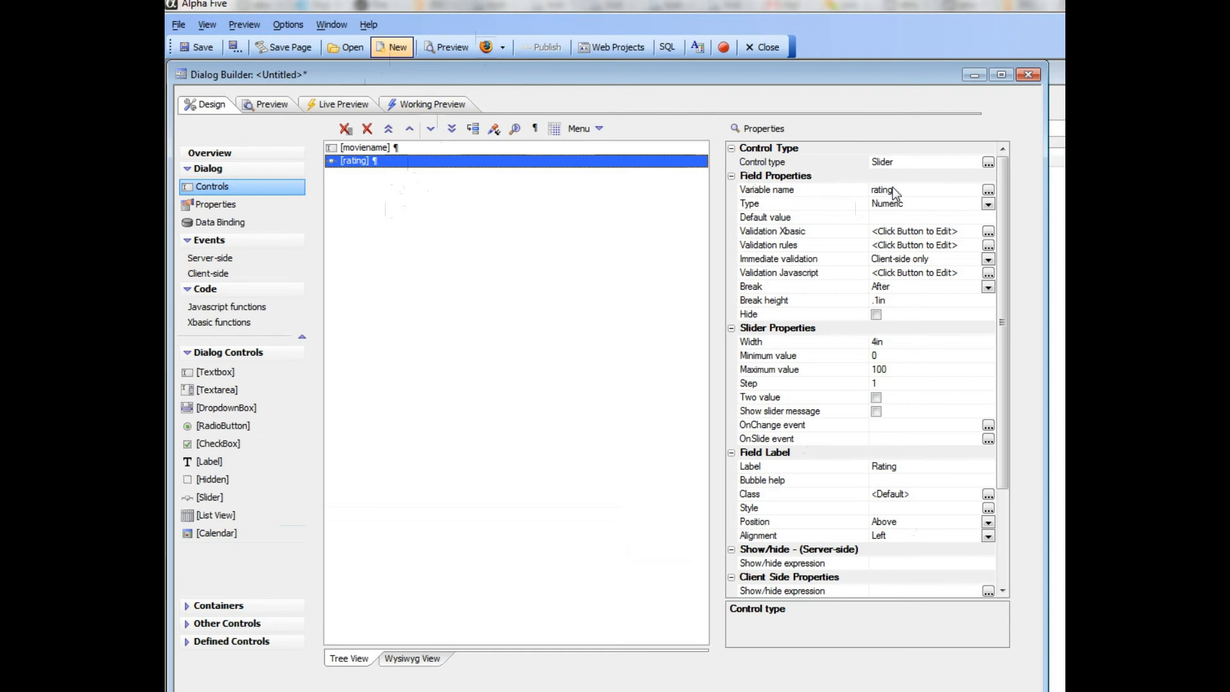
click(425, 105)
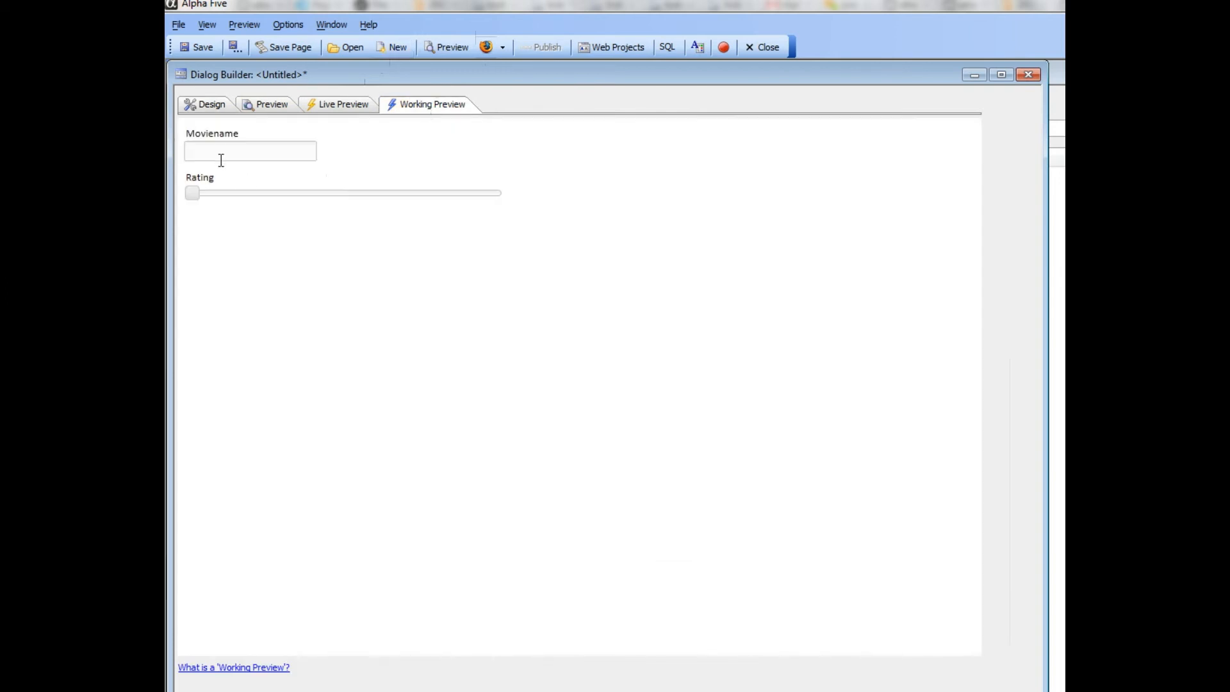
drag(192, 193, 375, 194)
click(191, 110)
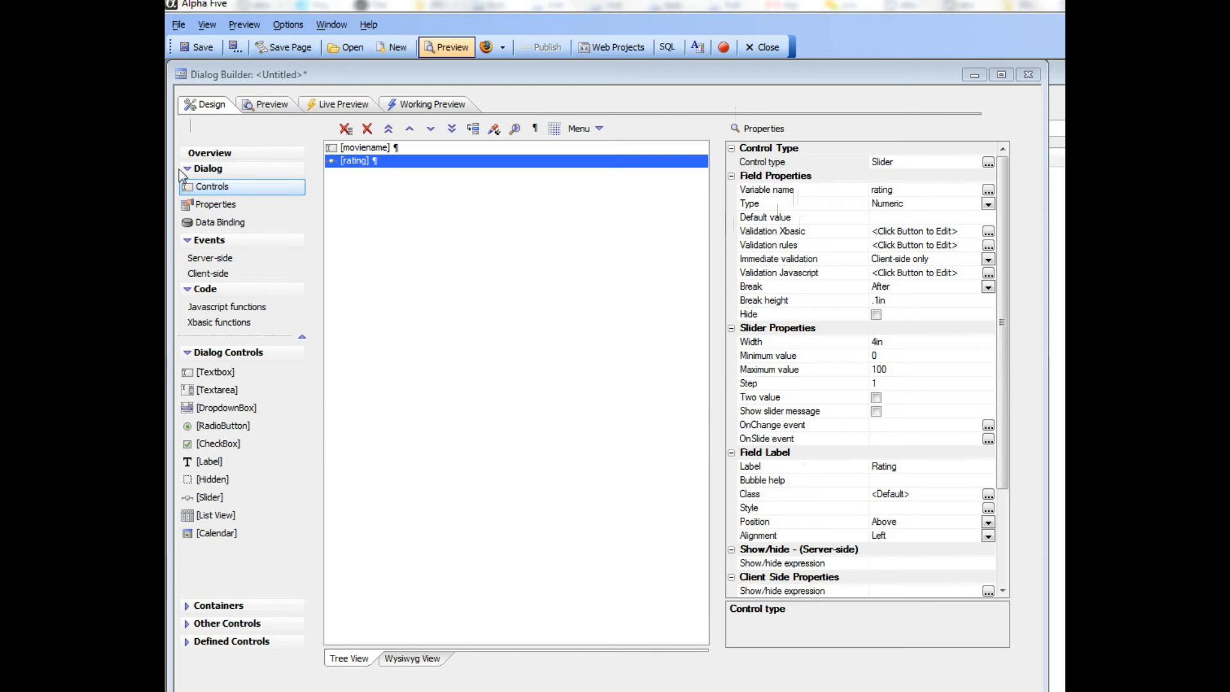
Add the predefined Submit-Reset button pair below the rating slider.
click(225, 642)
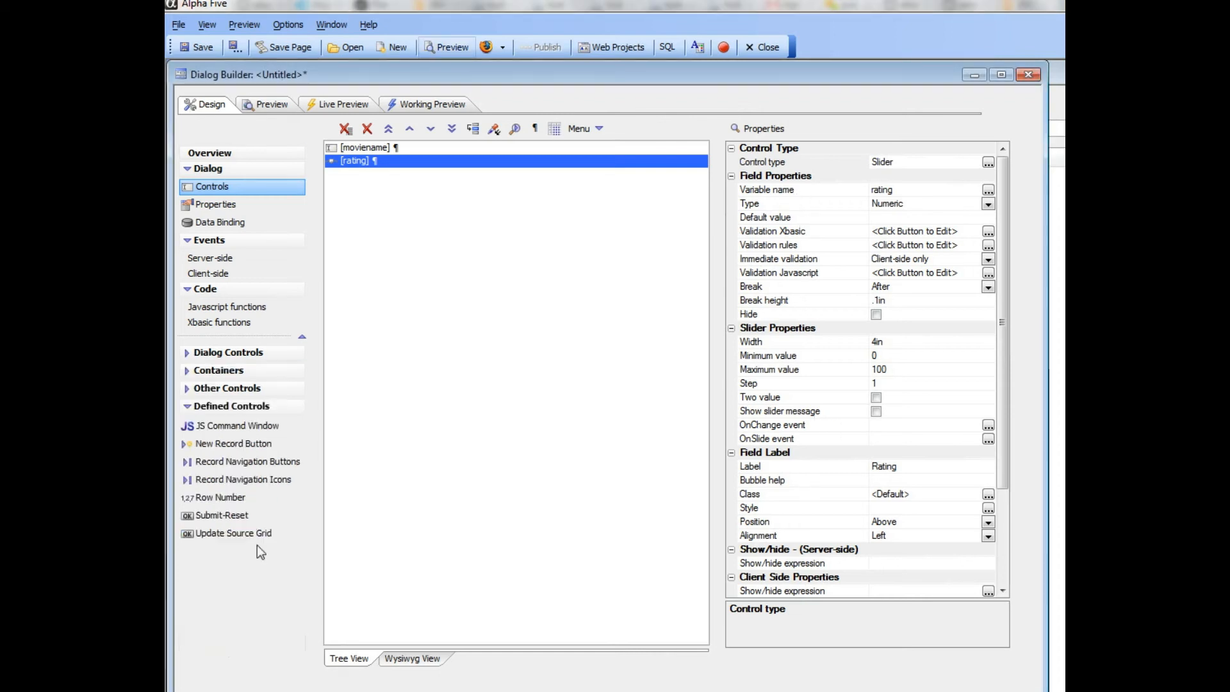
double_click(217, 516)
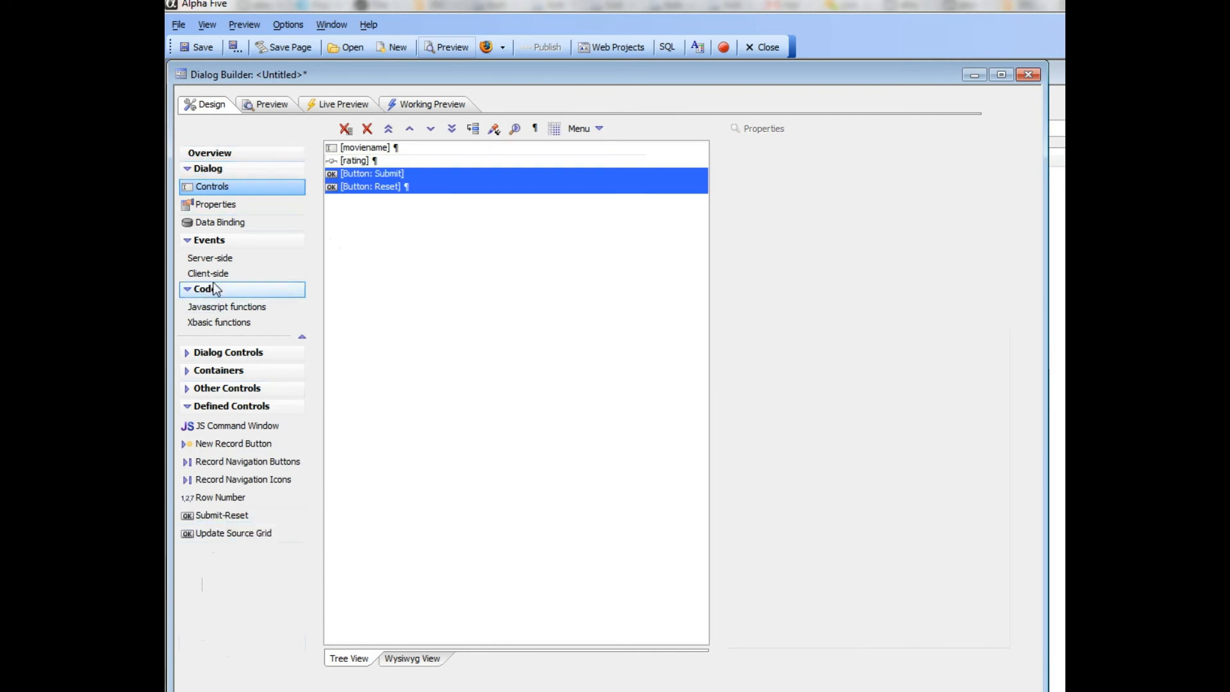
Insert debug(1) near the start of the server-side afterDialogValidate event's code.
click(213, 258)
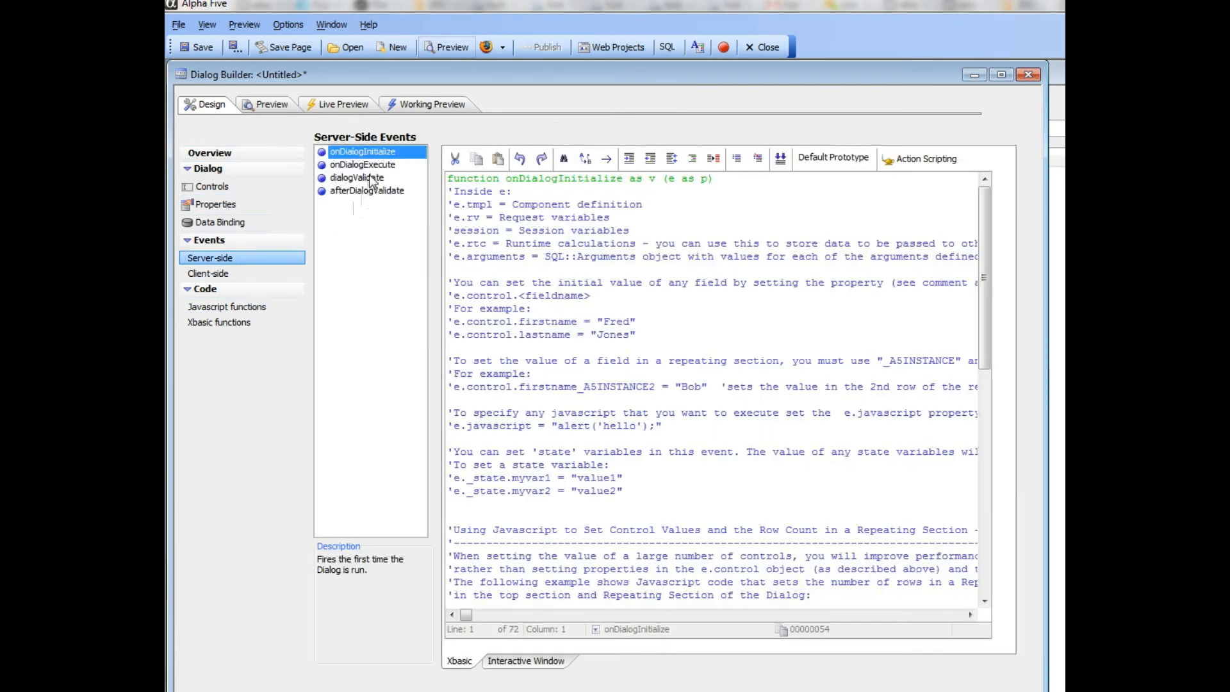
click(370, 191)
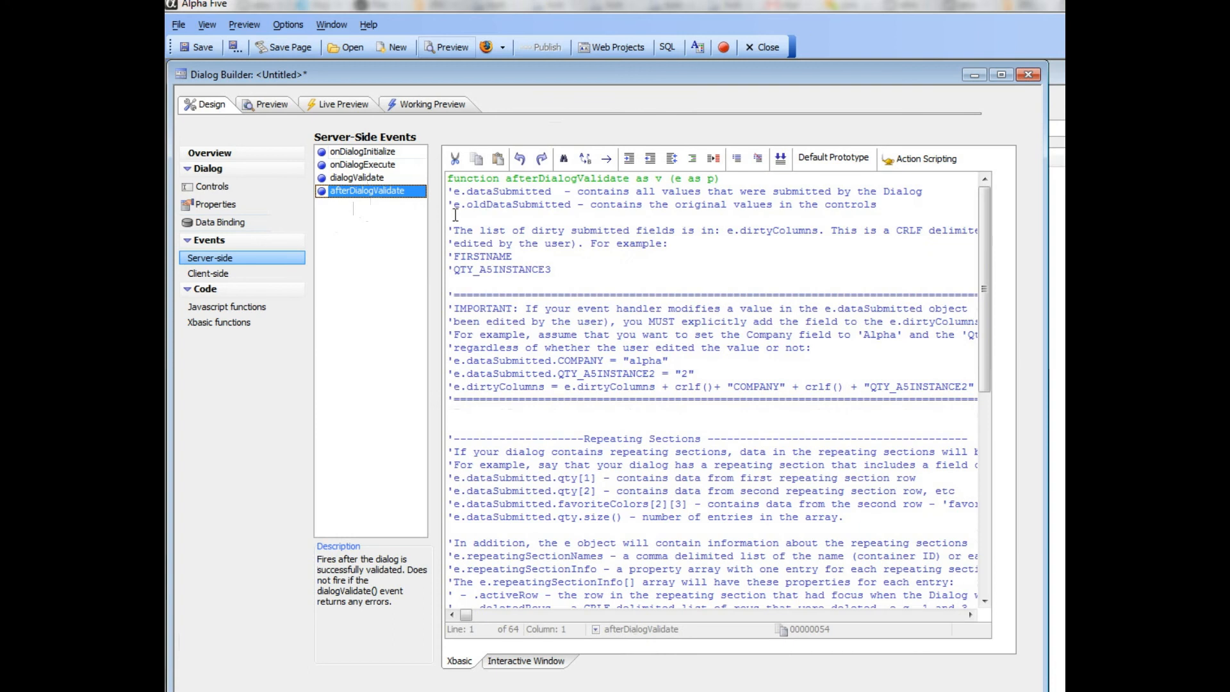
click(472, 217)
key(Return)
key(Return)
text(debug()
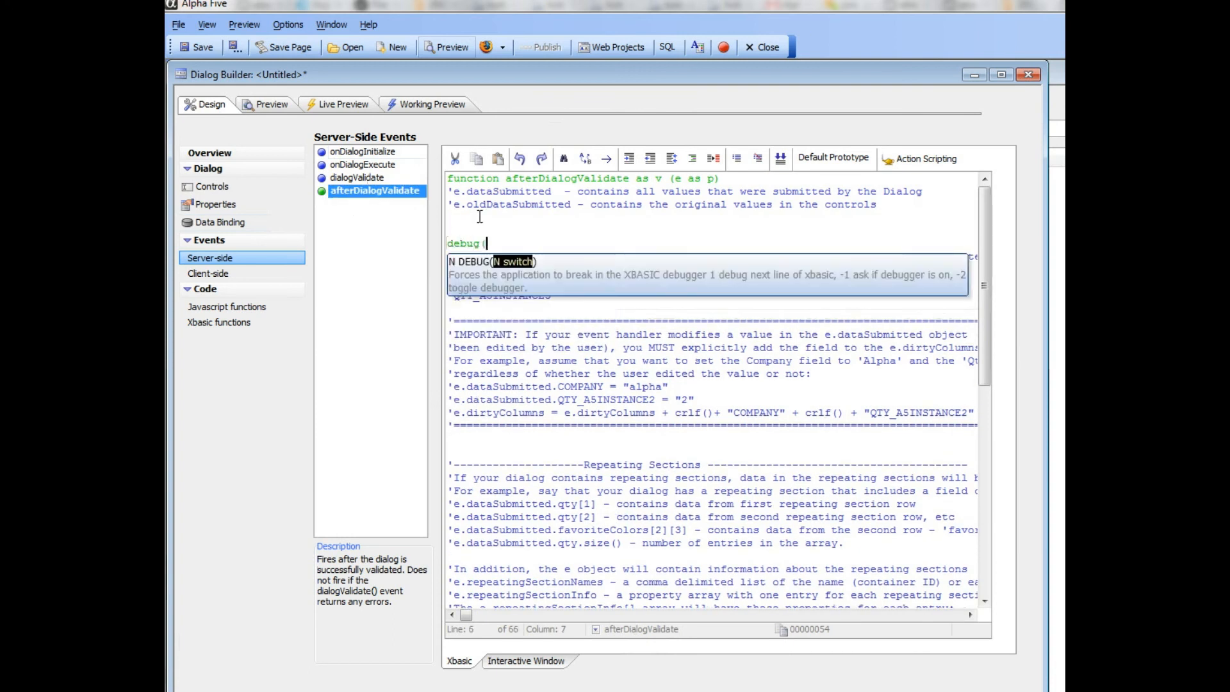
text(1))
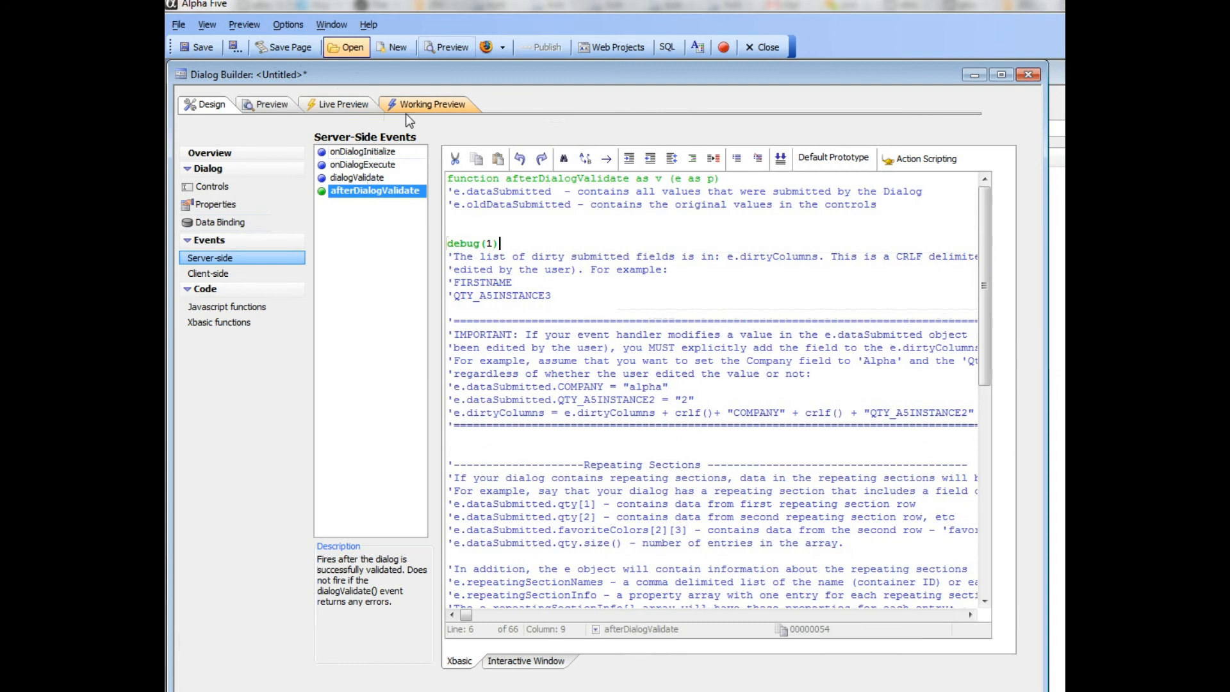
Submit the dialog in the working preview with movie name abc and the rating slider moved to about its middle.
click(416, 107)
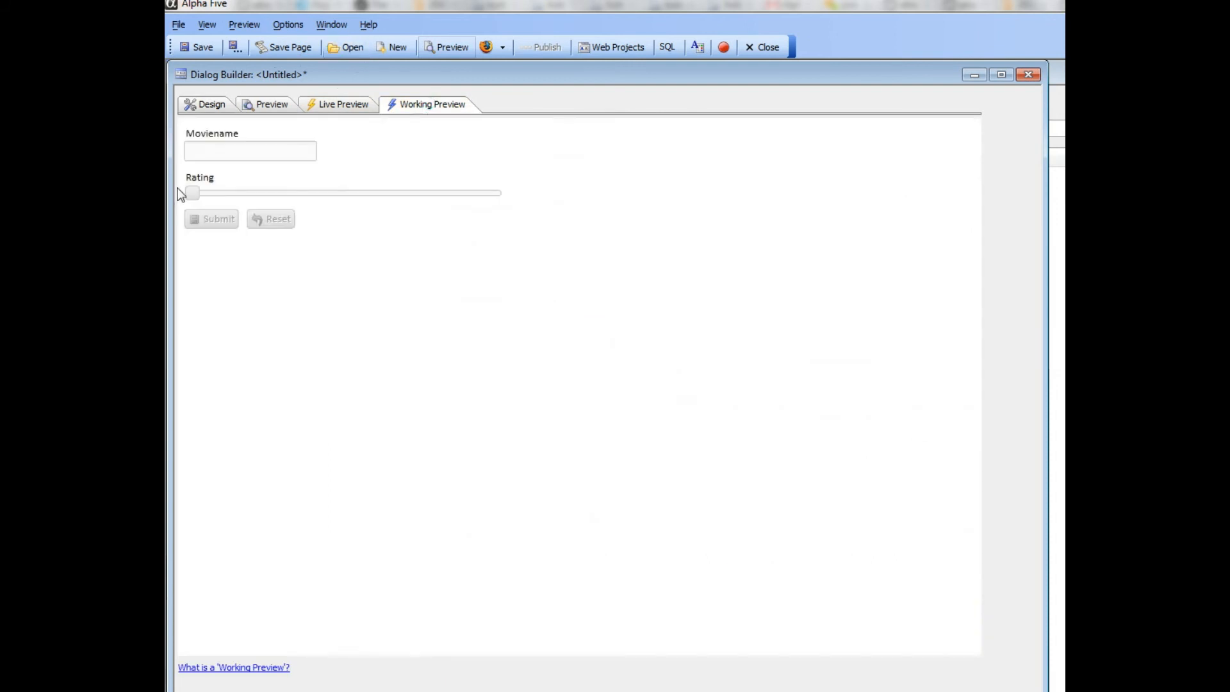
drag(194, 193, 340, 194)
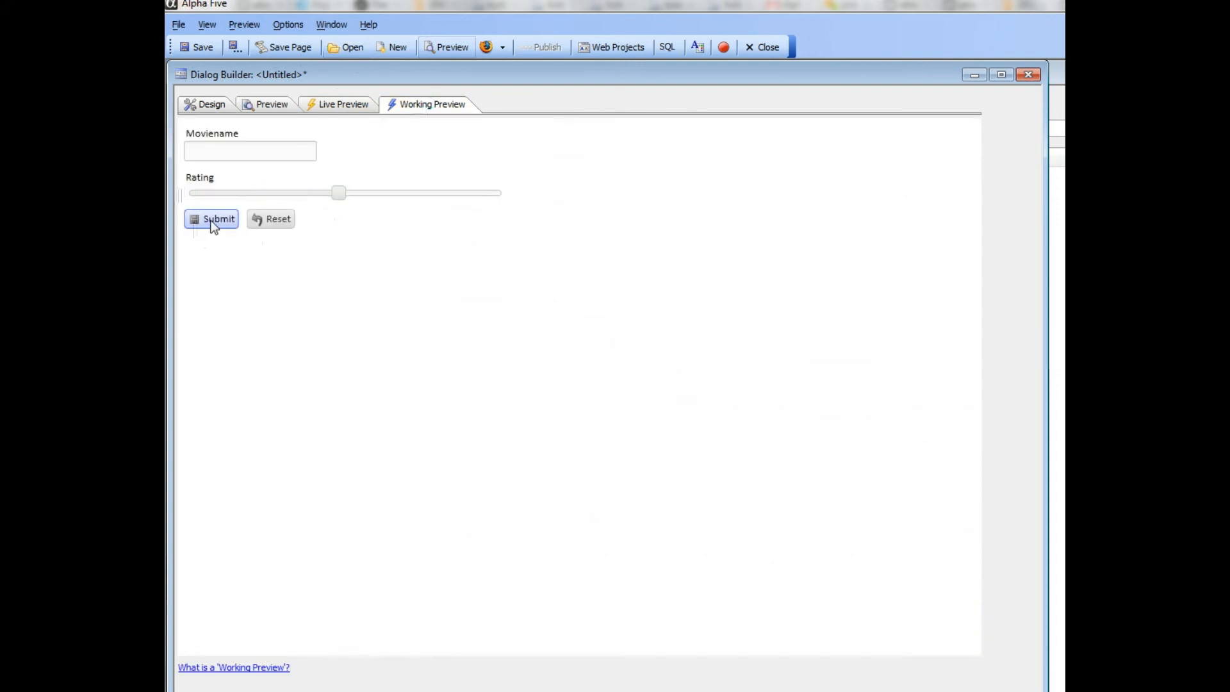
click(242, 150)
text(abc)
click(216, 220)
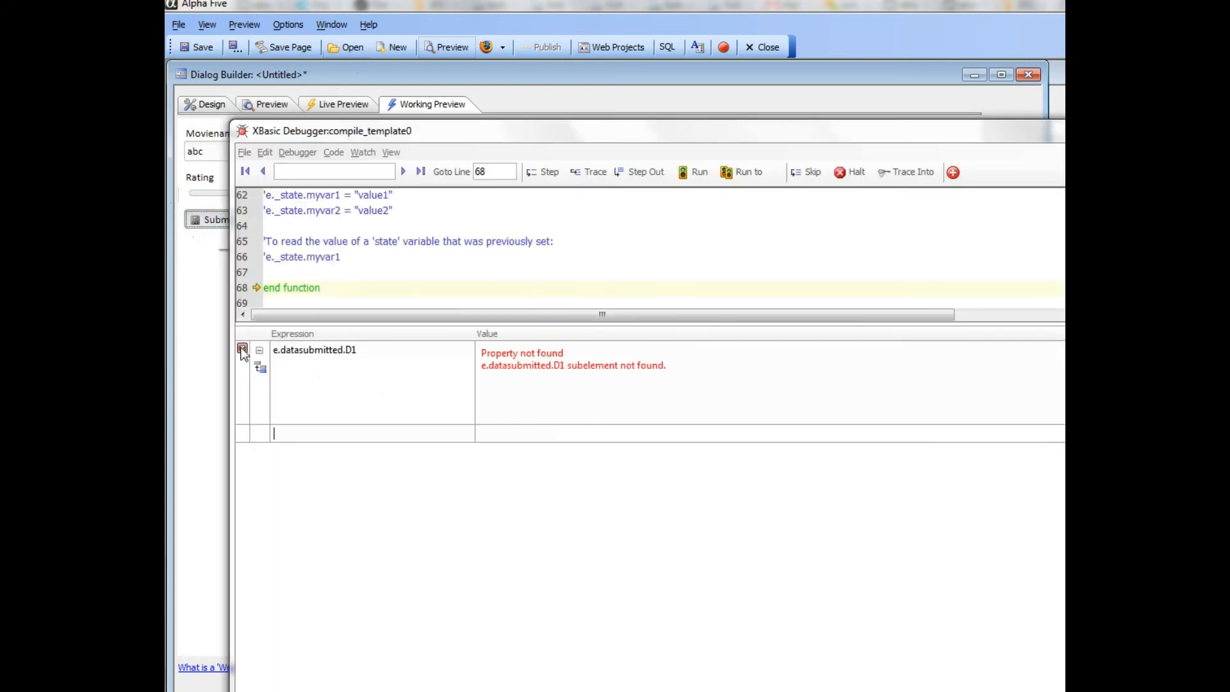
Replace the debugger's watch expression with e.datasubmitted and expand it to examine the submitted values.
click(299, 346)
text(e)
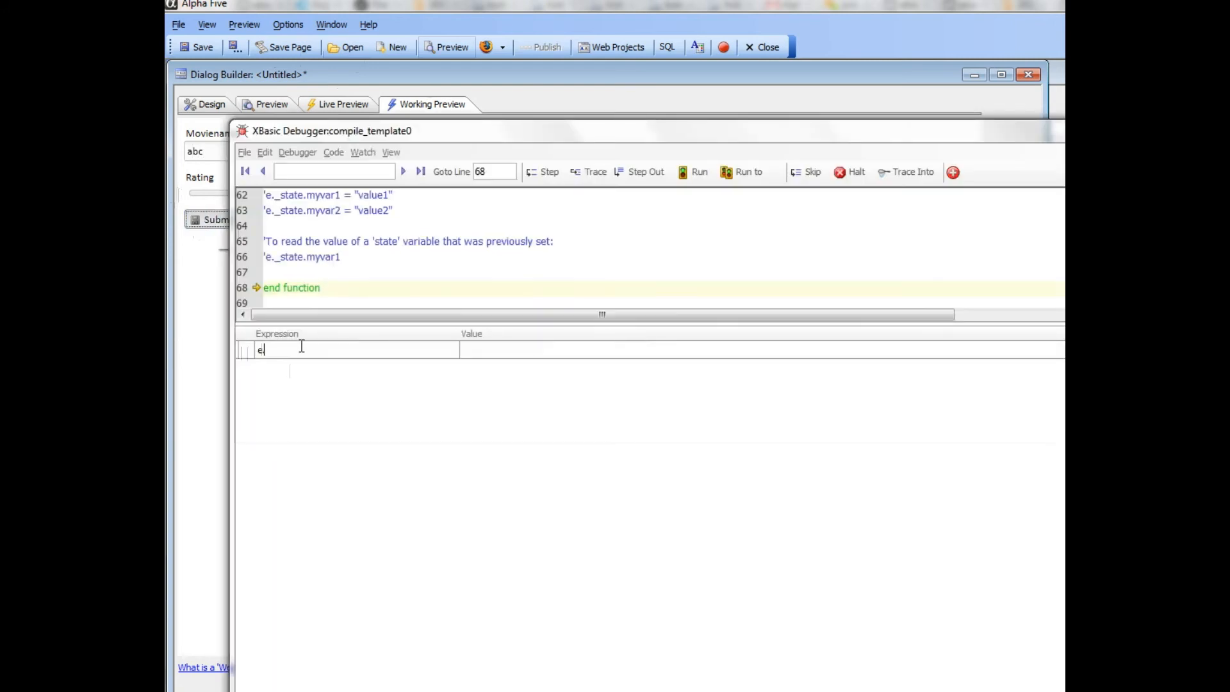
text(.datasubmitte)
text(d)
key(Return)
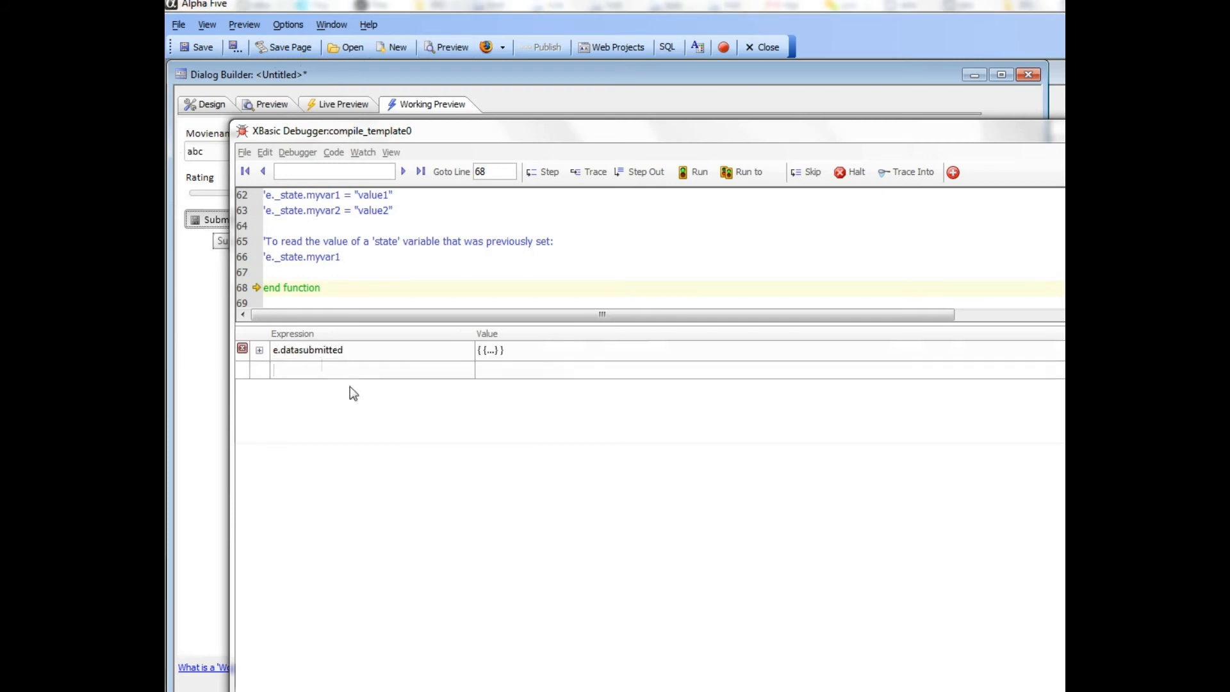
click(259, 349)
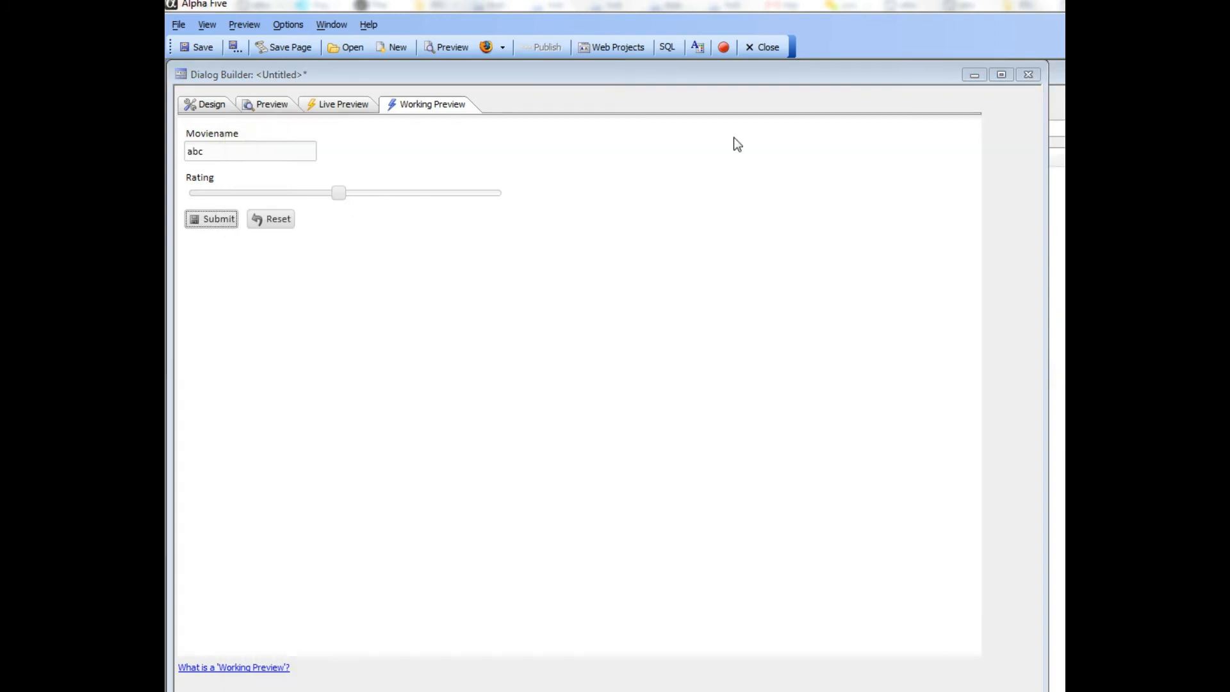
Set the rating slider's default value to 3 in the dialog design.
click(209, 103)
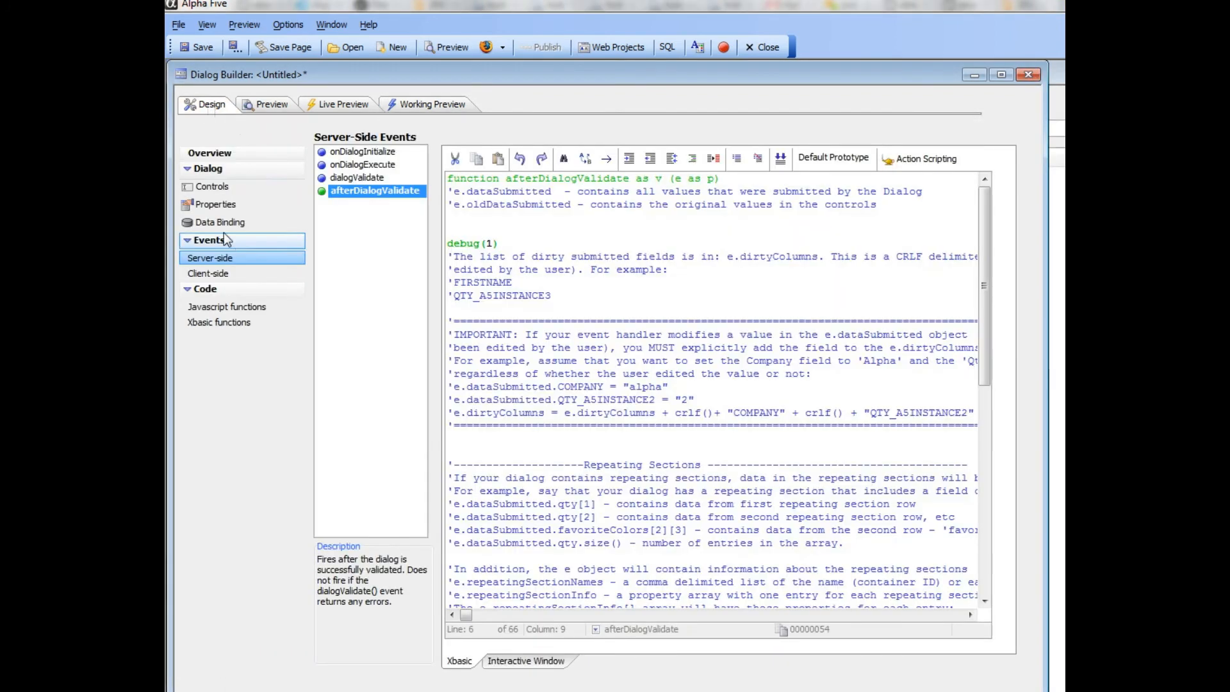
click(207, 186)
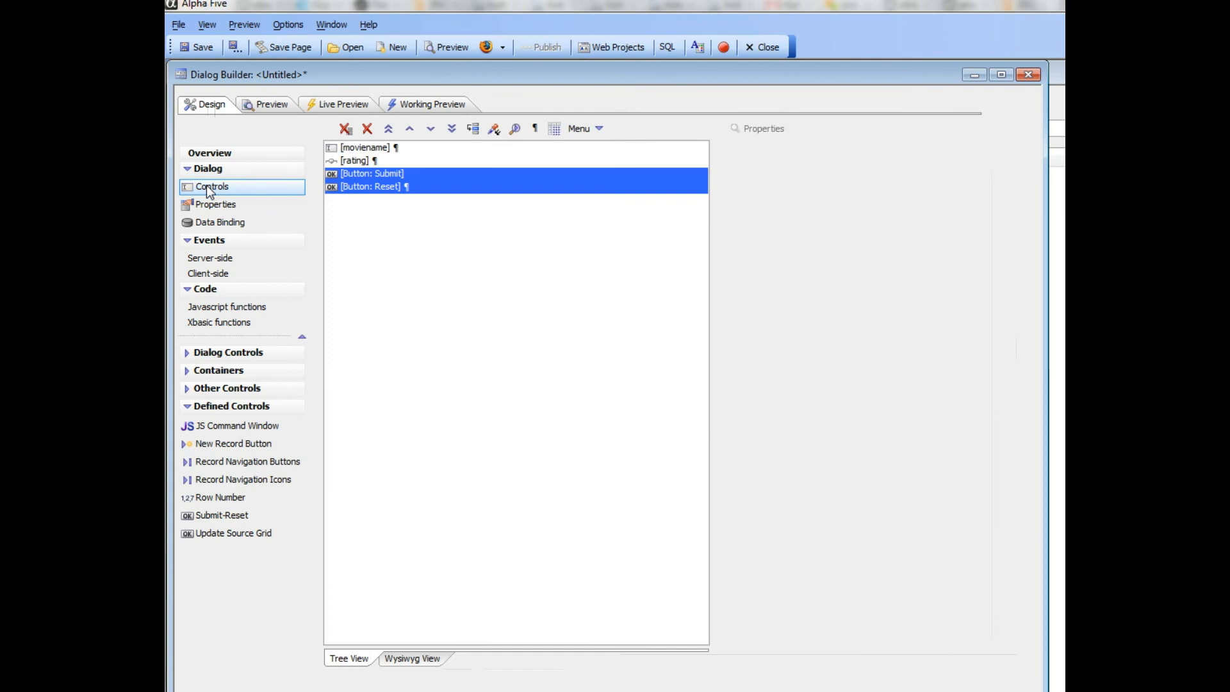
click(343, 161)
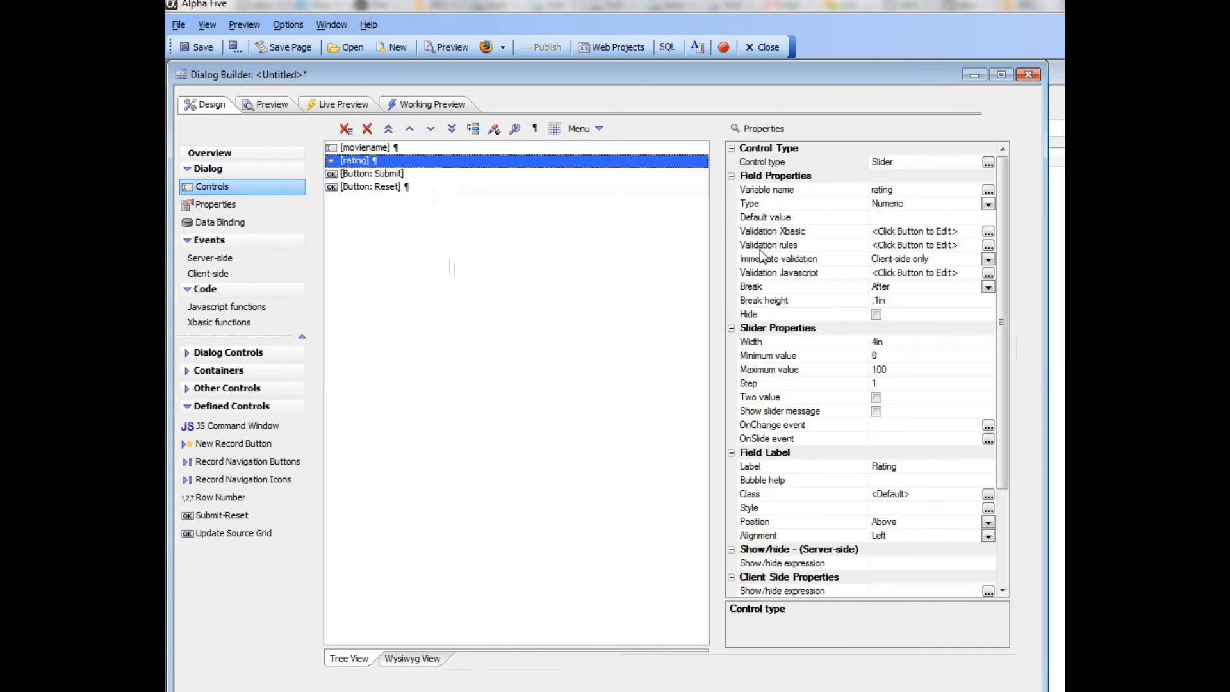
click(766, 218)
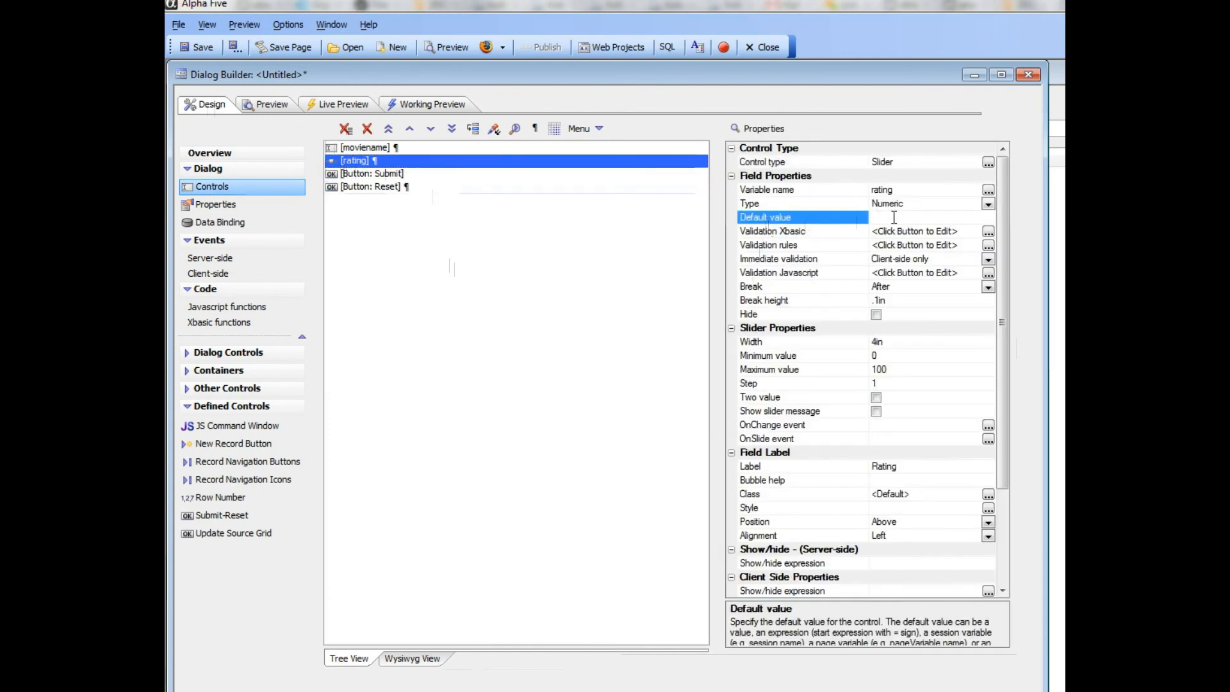
text(3)
Set the rating slider's minimum value to 1 and maximum value to 5.
click(817, 357)
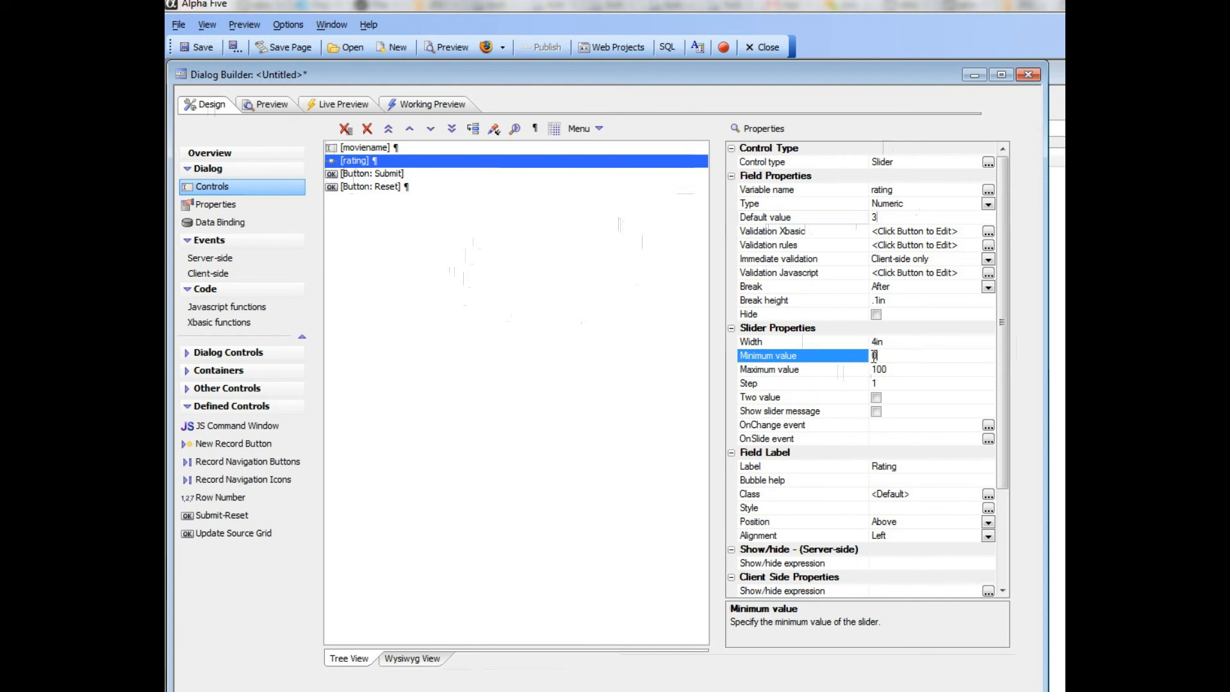
double_click(873, 356)
text(1)
click(889, 369)
double_click(904, 369)
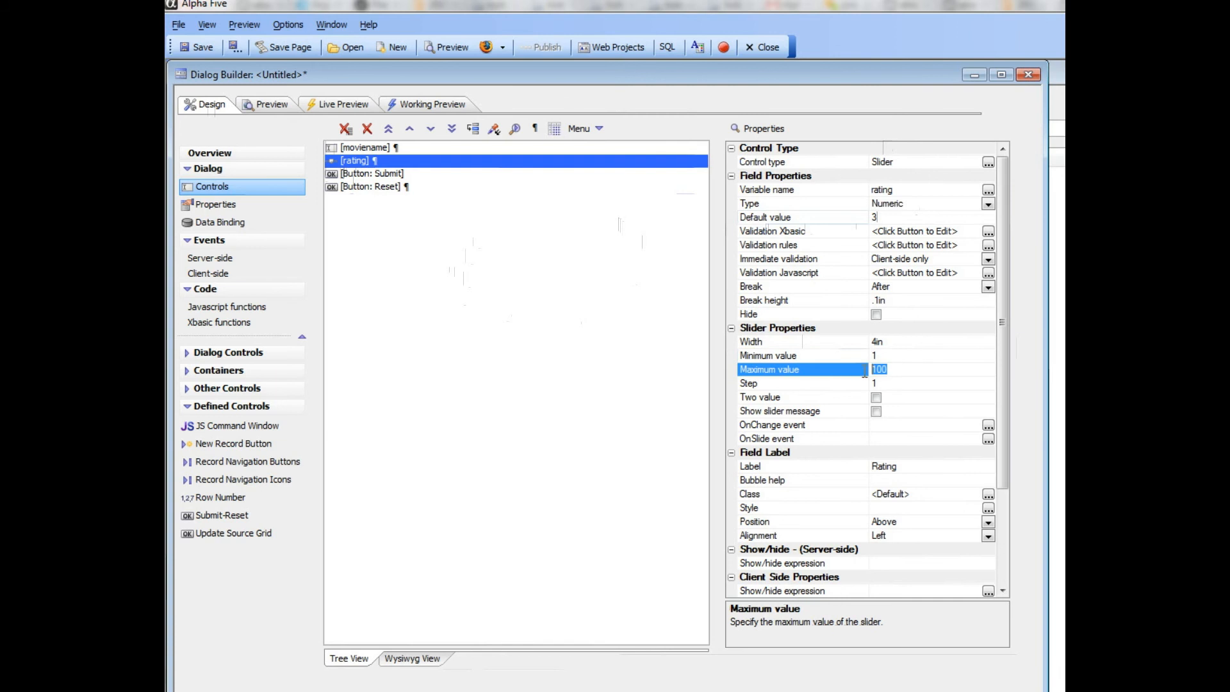
text(5)
click(790, 382)
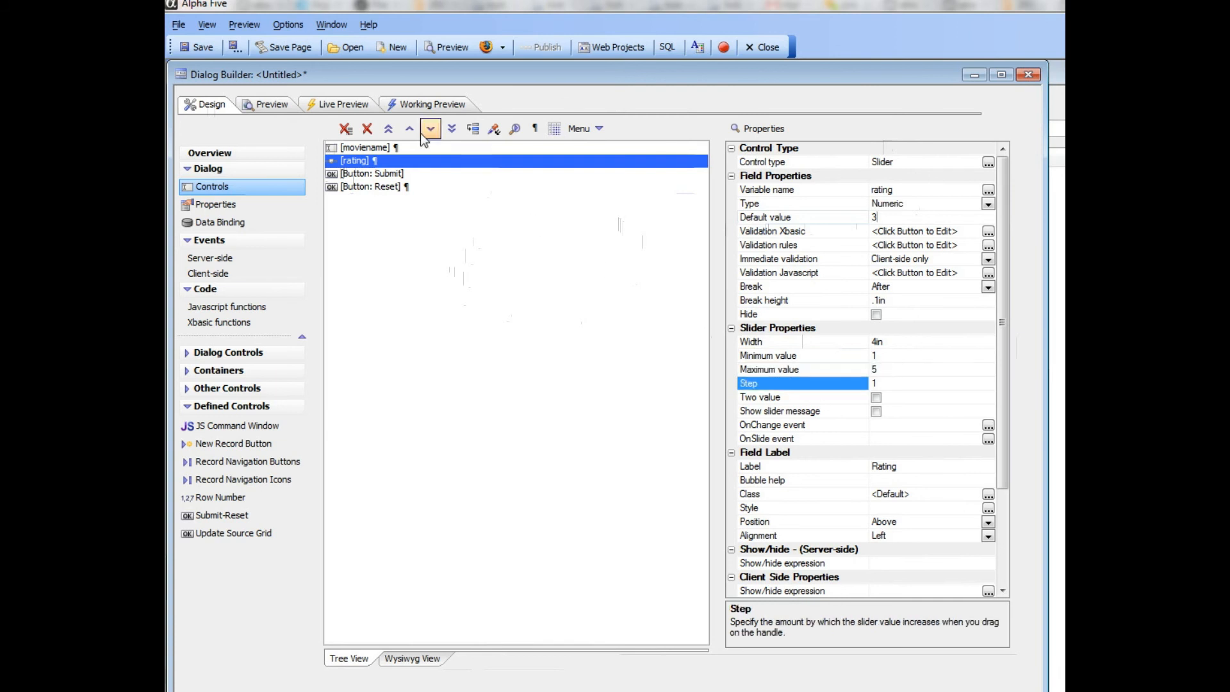
Try the rating slider's default position and value range in the working preview and return to the design.
click(422, 106)
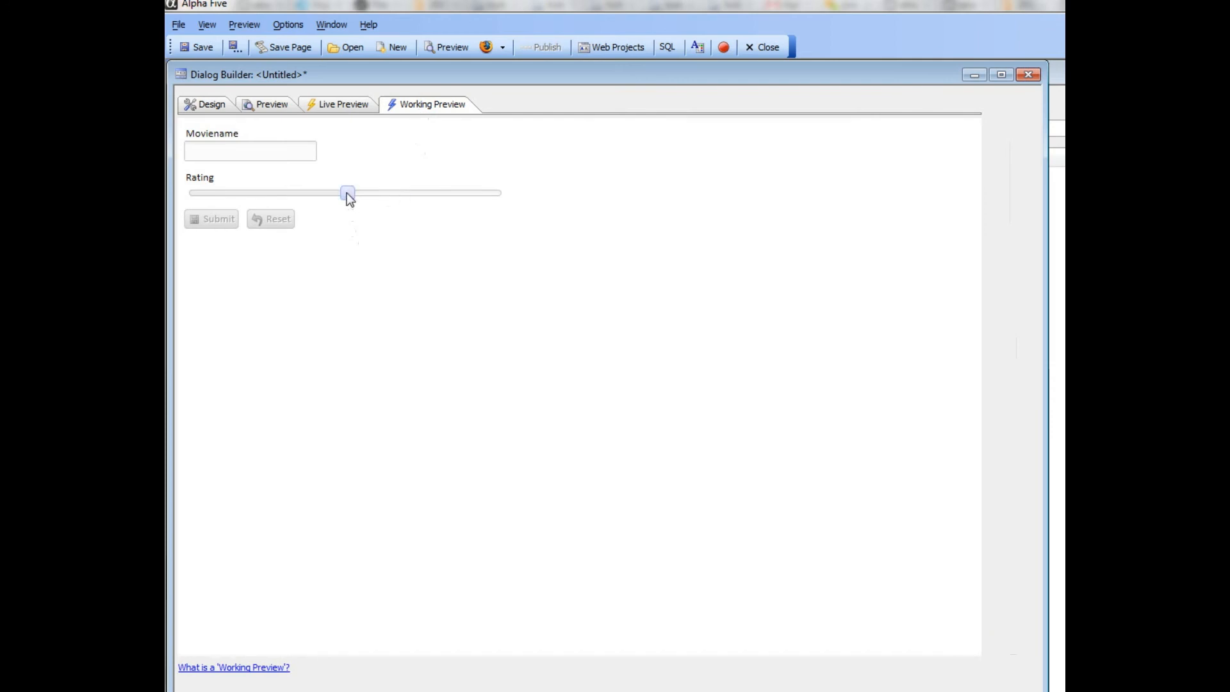
mouse_move(349, 198)
mouse_down()
mouse_move(402, 207)
mouse_move(346, 218)
mouse_up()
click(207, 105)
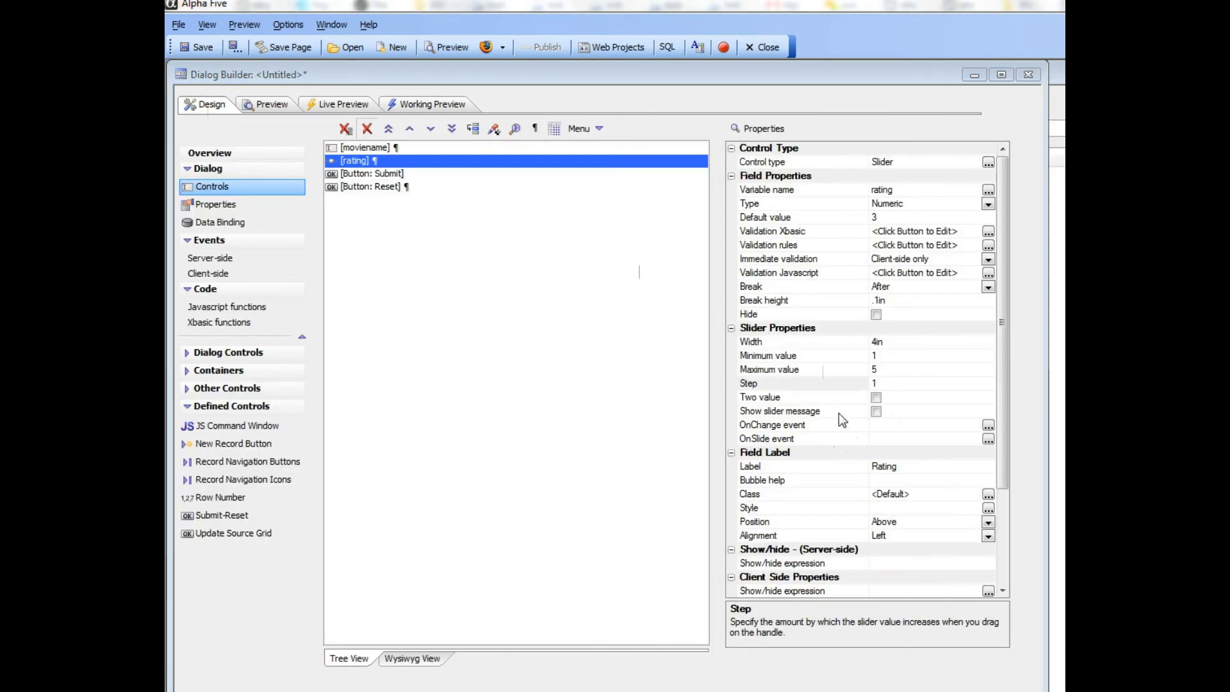
Enable the rating slider's message and define it as "Movie rating is: {value}".
click(876, 412)
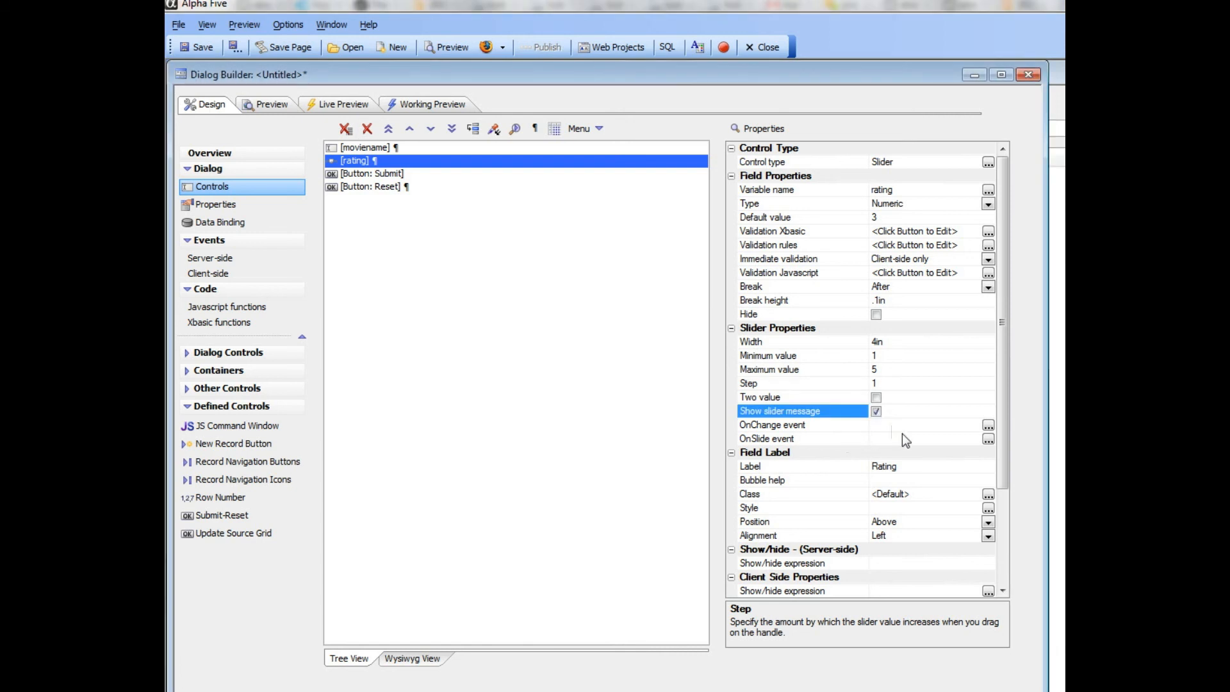
click(988, 425)
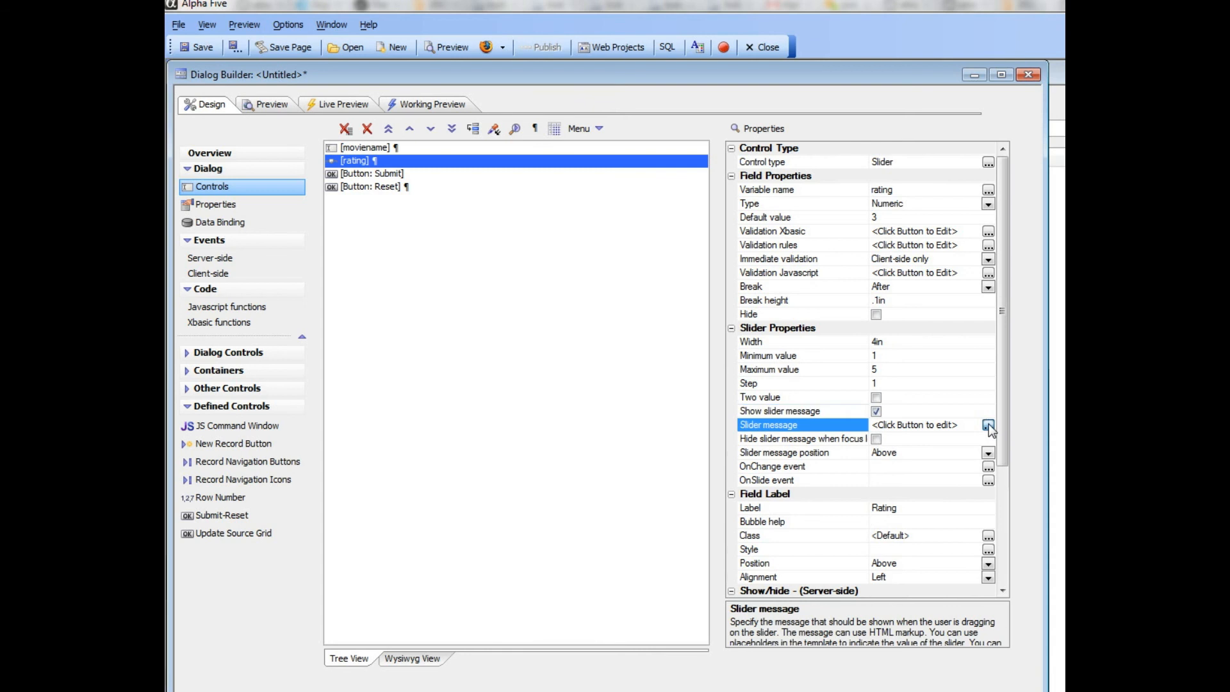
click(988, 425)
drag(654, 136, 497, 184)
text(M)
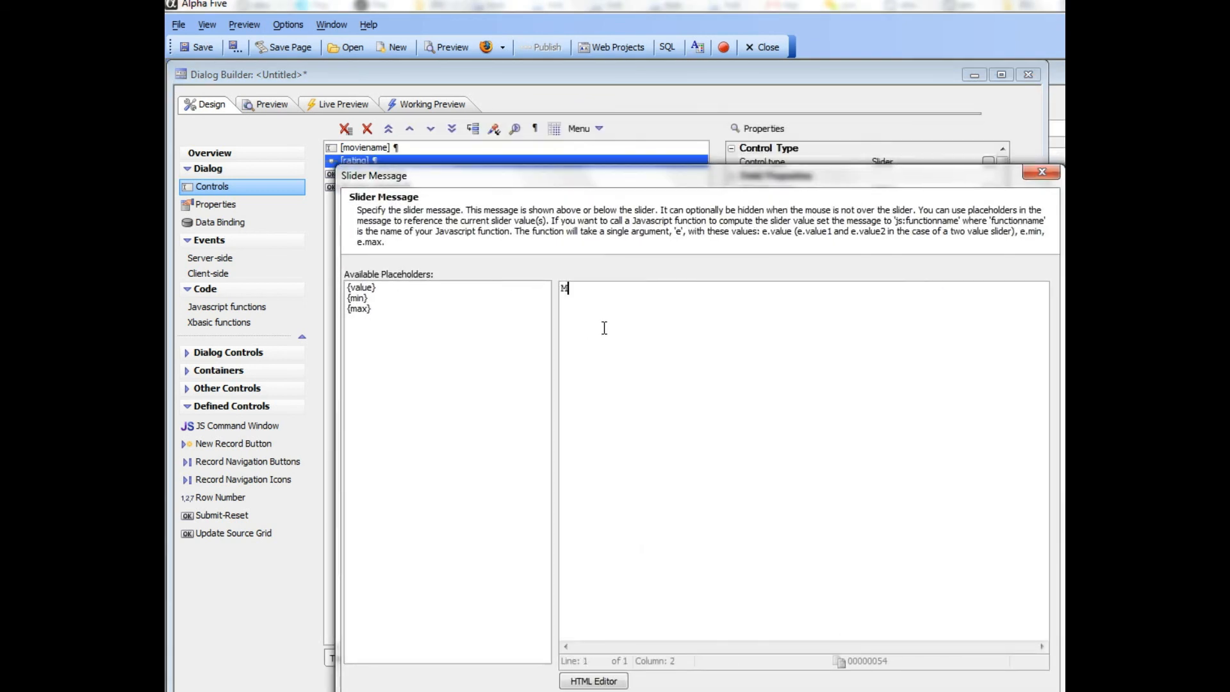
text(ovie rat )
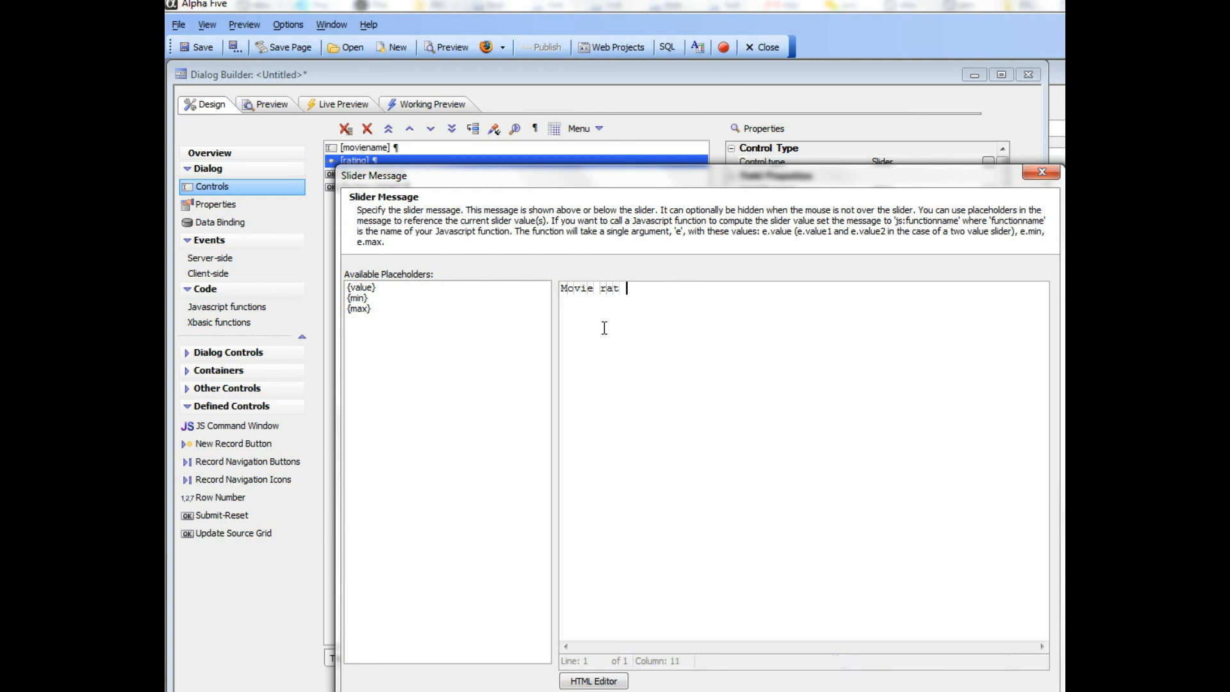
text(ng is:)
double_click(369, 288)
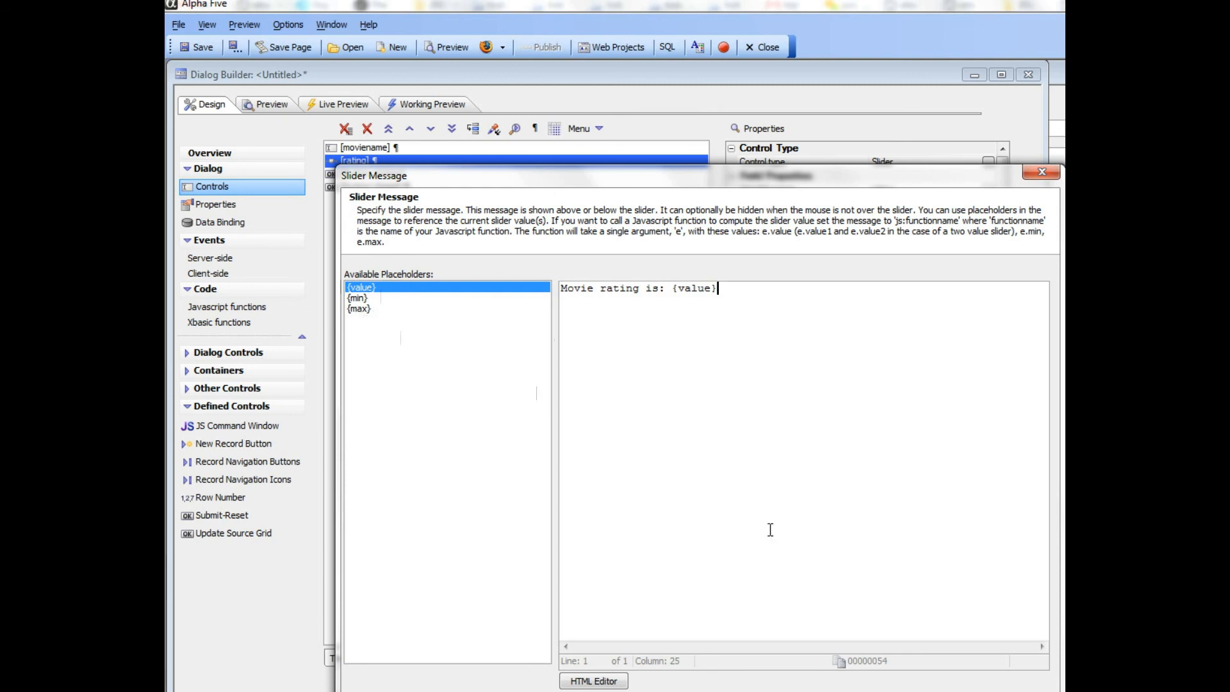
click(954, 691)
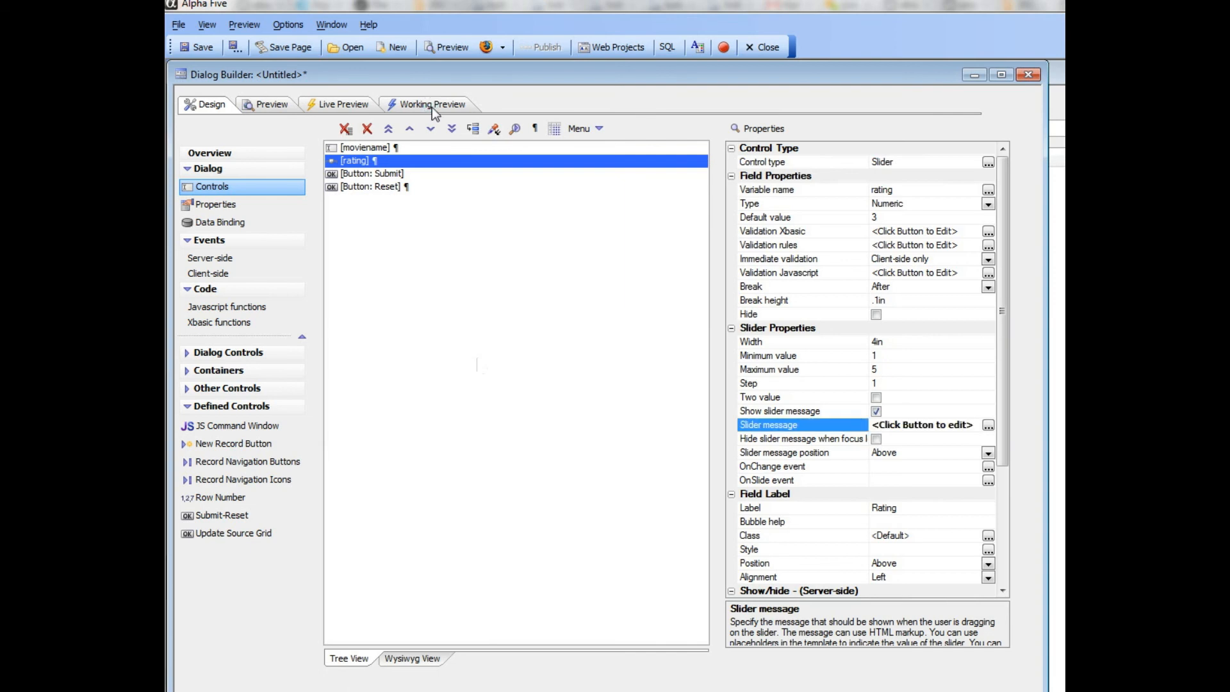
Test the slider message in the working preview by moving the rating to different values, and return to the design.
click(432, 105)
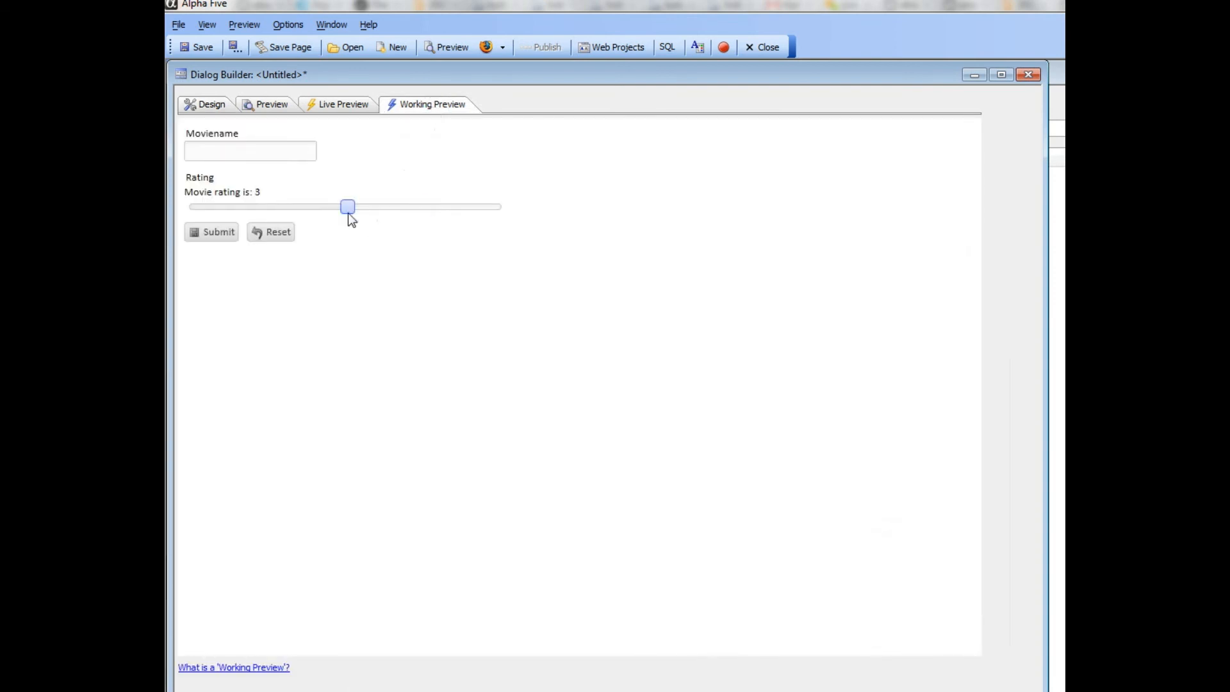
drag(306, 209, 374, 208)
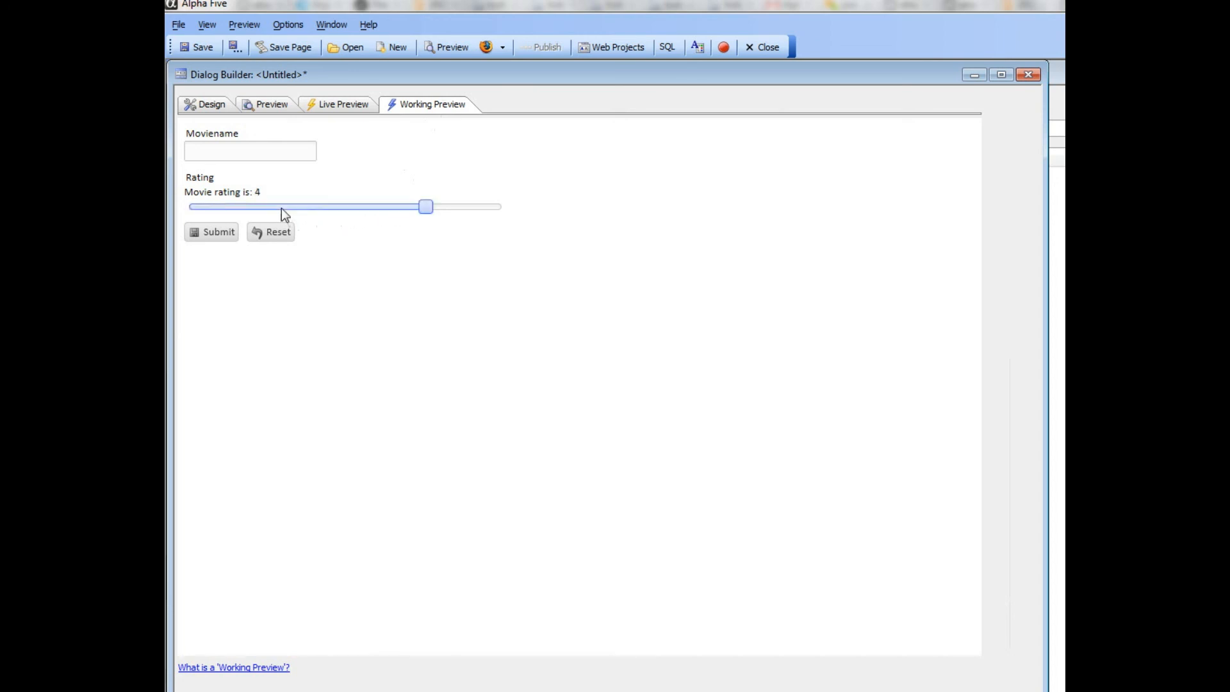
mouse_move(286, 209)
mouse_down()
mouse_move(332, 206)
mouse_move(282, 214)
mouse_up()
drag(426, 210, 281, 218)
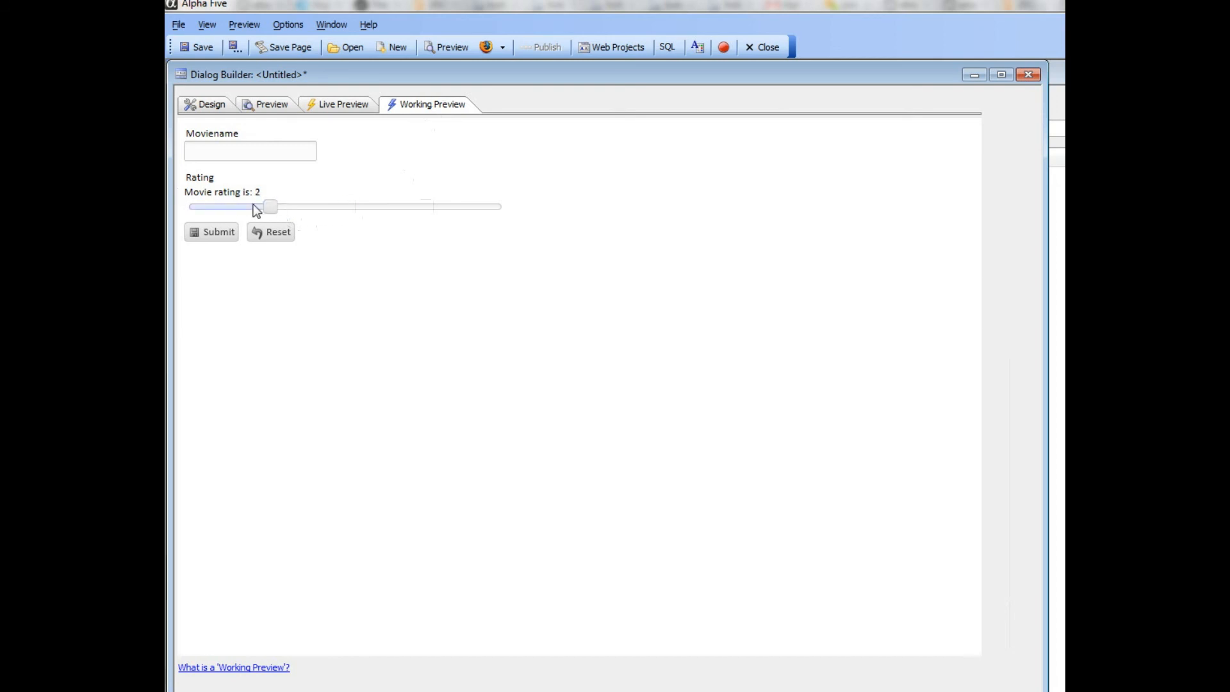
click(206, 108)
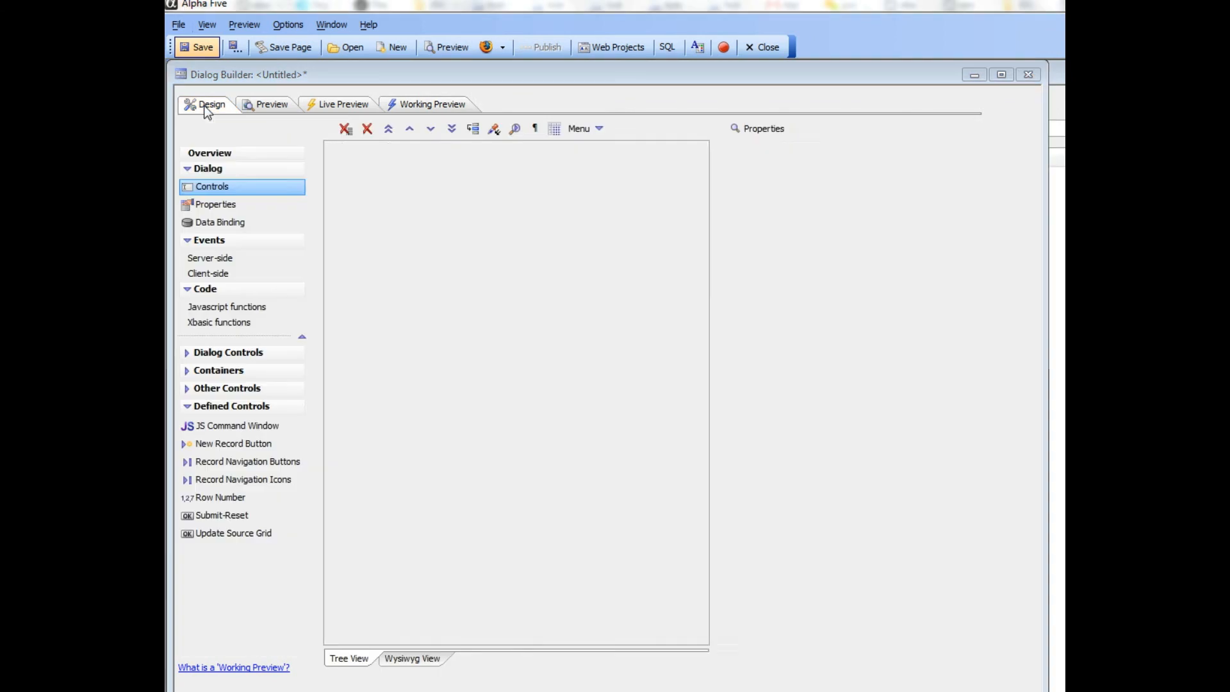